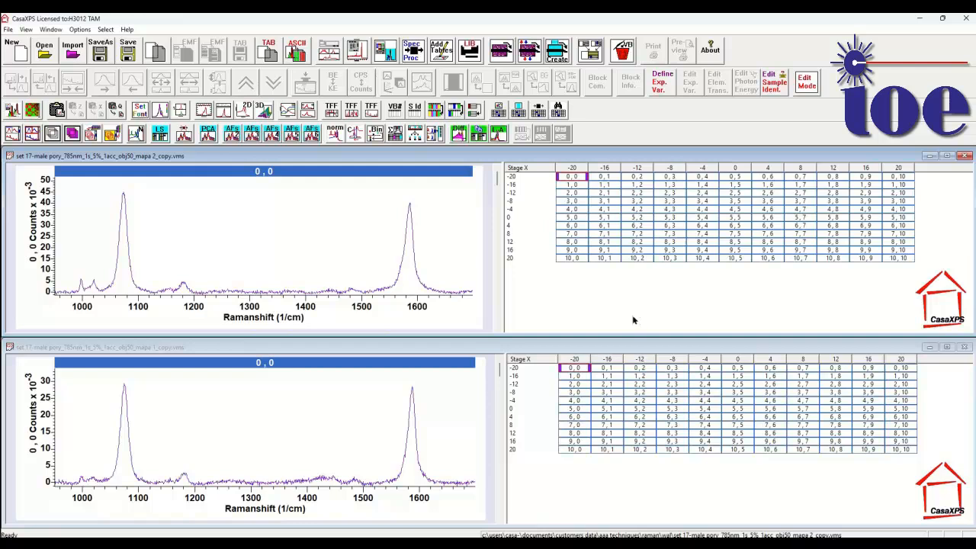
Convert all pixel spectra of the mapa 2 file into images and step through the first five images by Raman shift
left_click(573, 177)
left_click(572, 369)
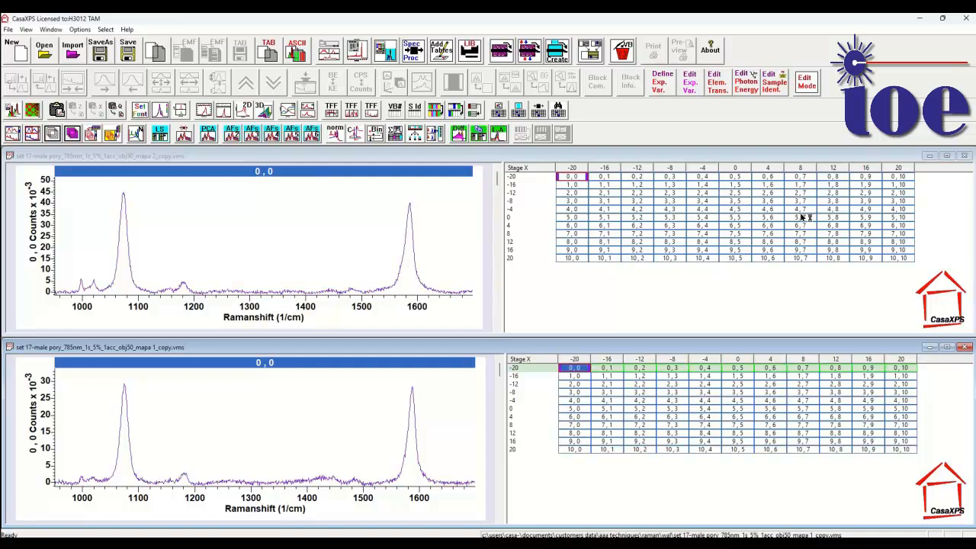
left_click(537, 170)
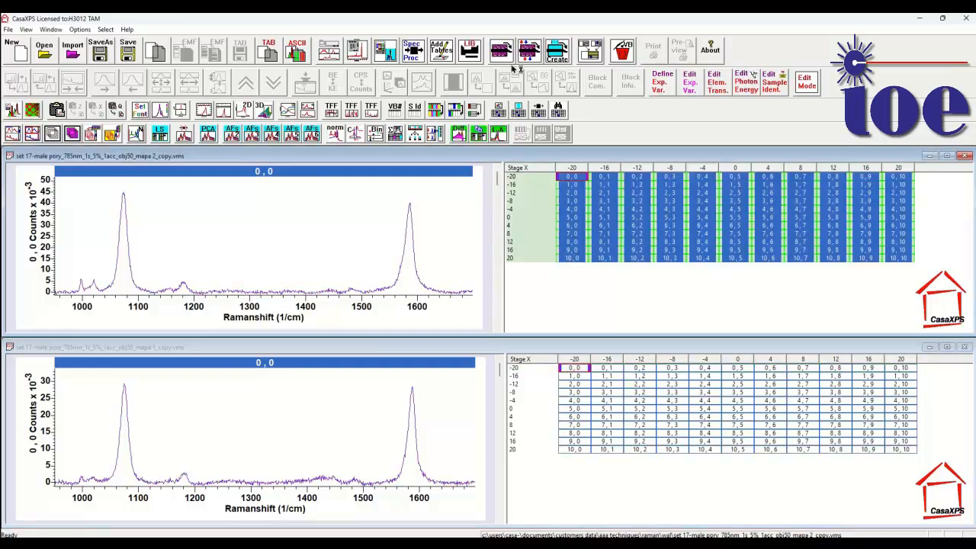
left_click(31, 110)
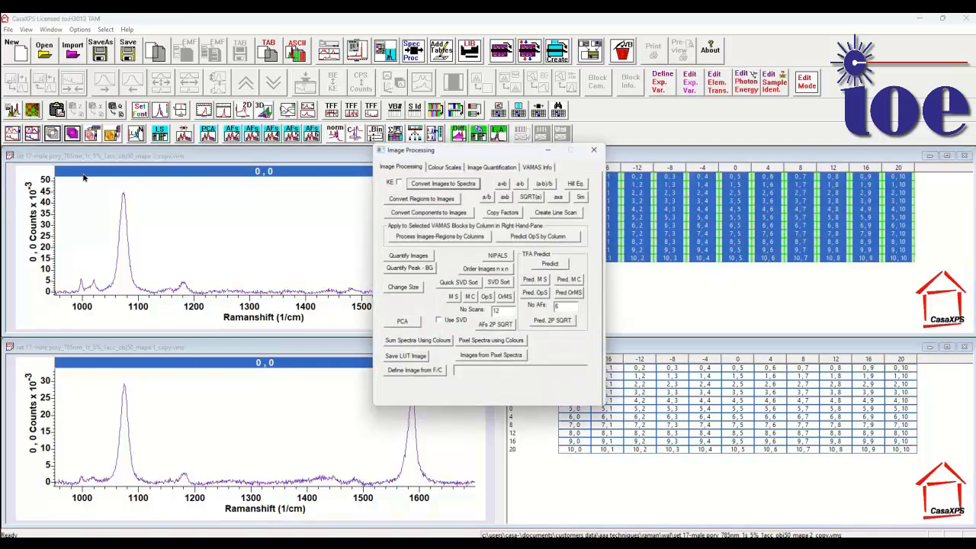
left_click_drag(421, 151, 237, 181)
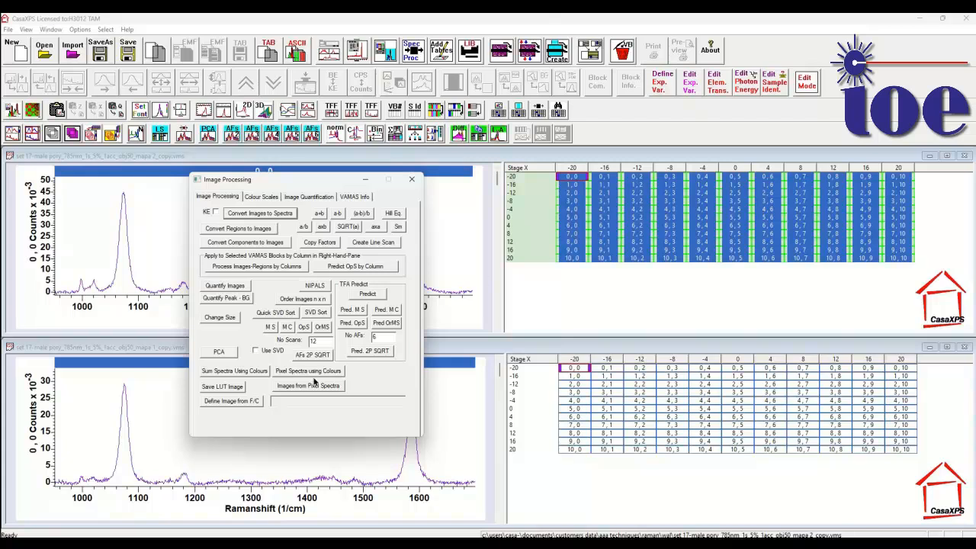
left_click(311, 385)
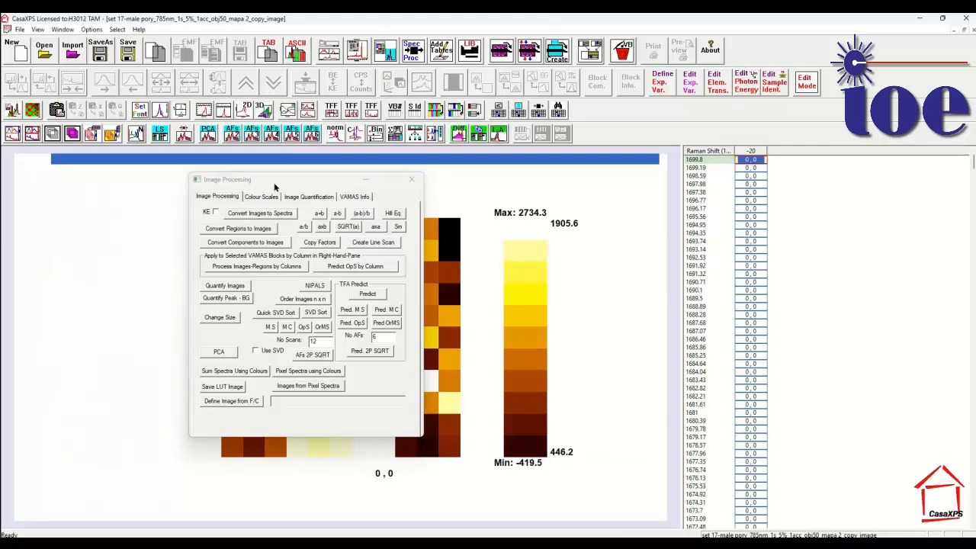
left_click_drag(274, 187, 45, 245)
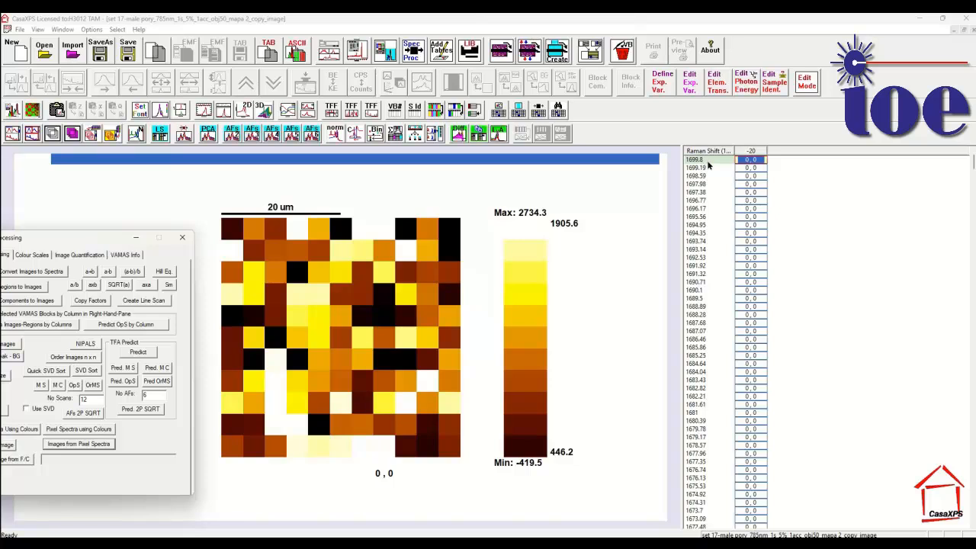
left_click(752, 161)
key("Down")
key("Down")
key("Down")
key("Down")
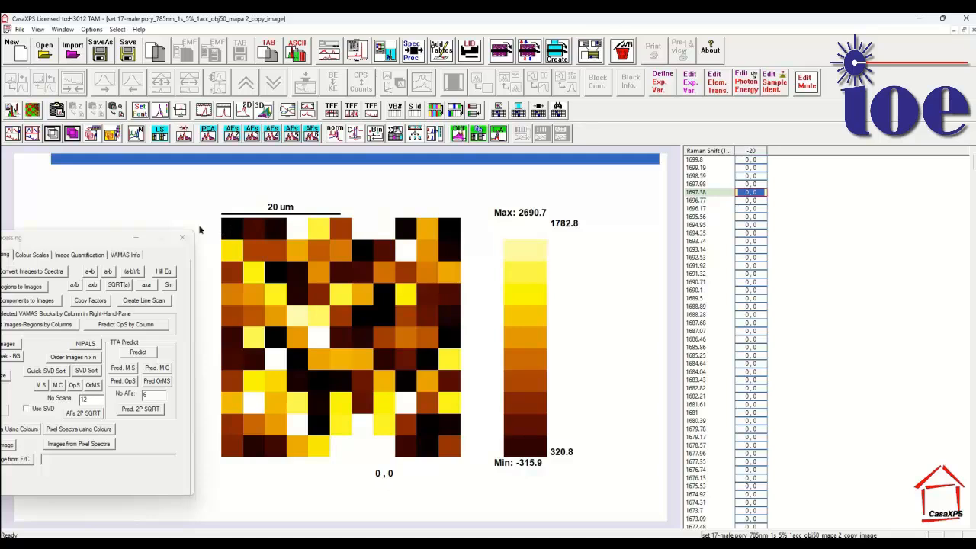
Convert all pixel spectra of the mapa 1 file into images
left_click(62, 29)
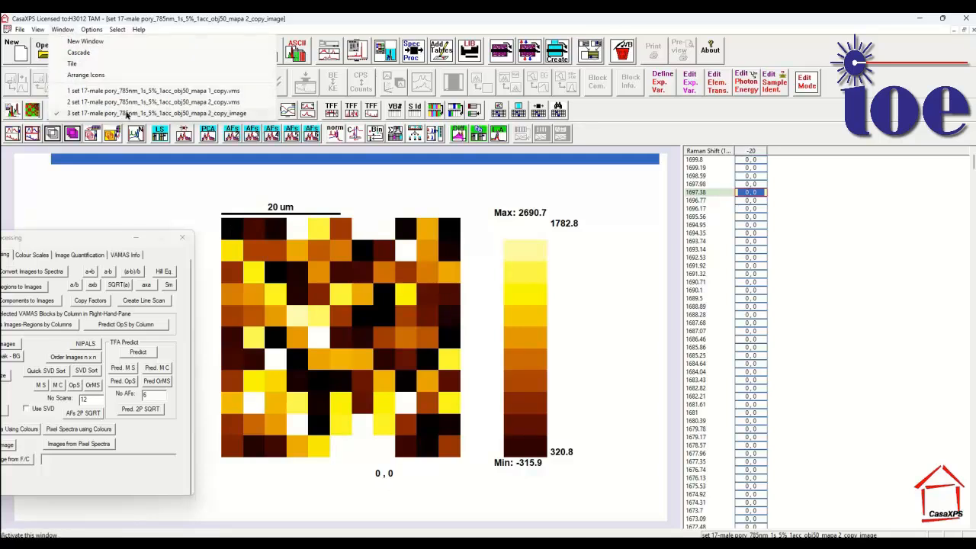
left_click(133, 92)
left_click(533, 151)
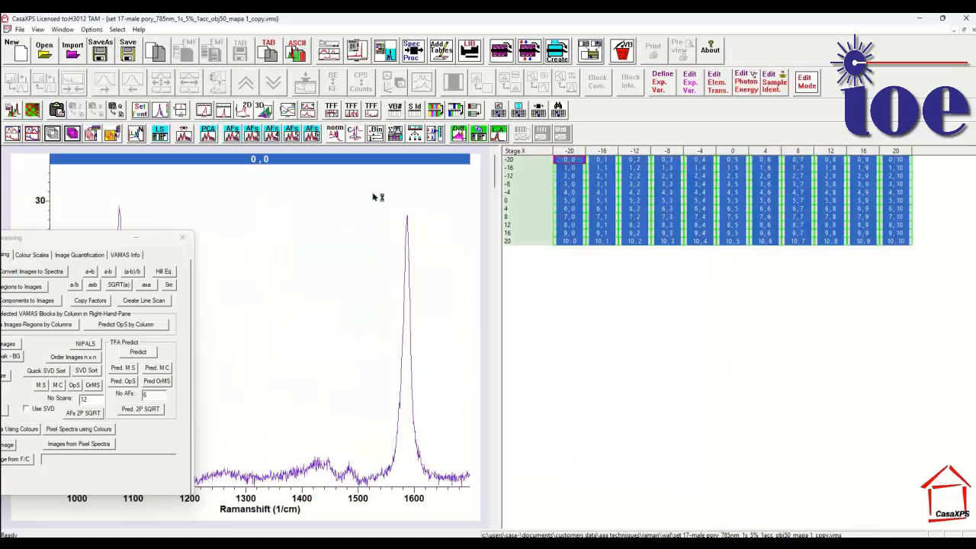
left_click_drag(85, 243, 167, 226)
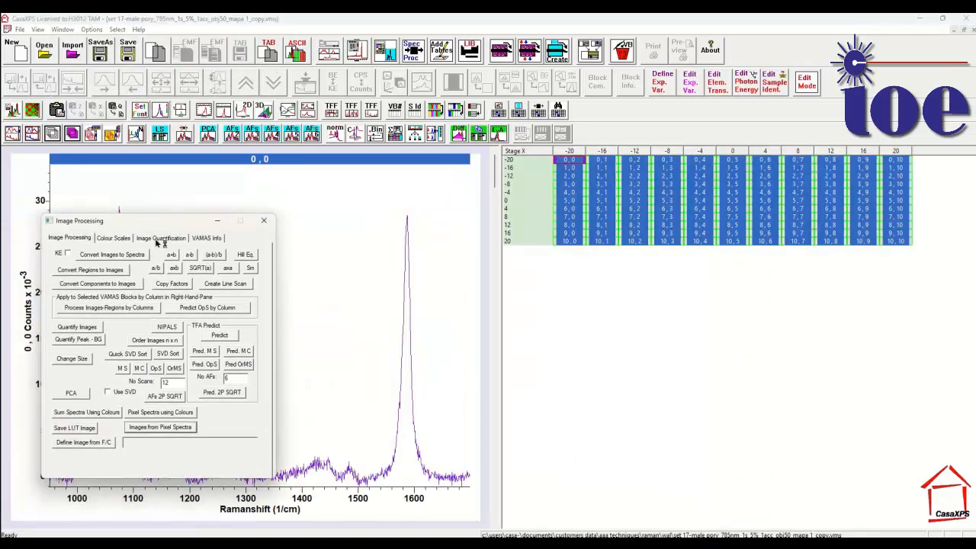
left_click(145, 429)
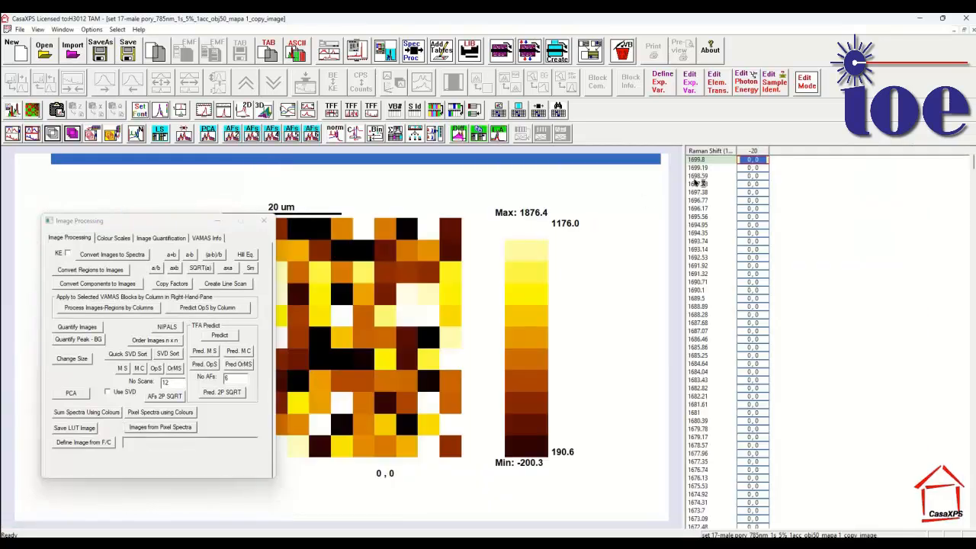
Set the element field of all mapa 1 images to 1
left_click(751, 152)
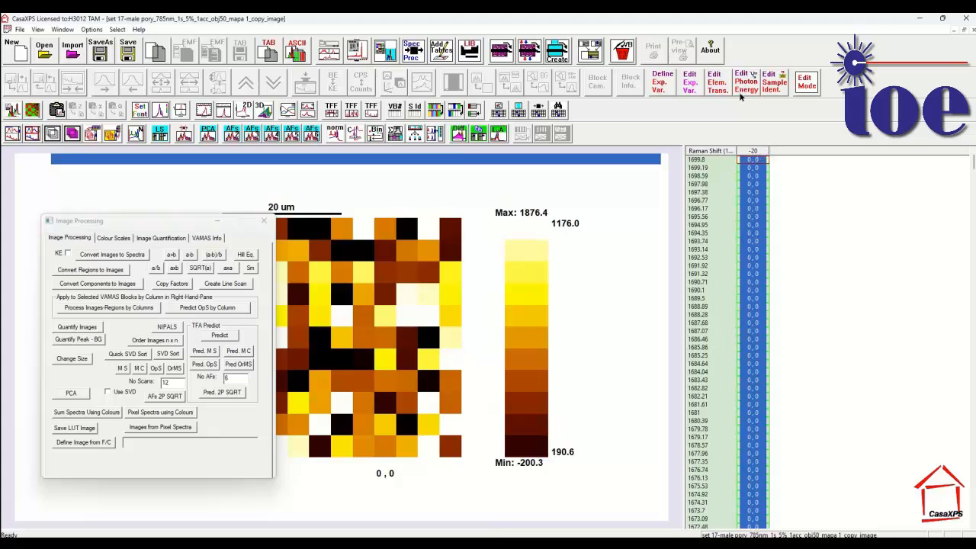
left_click(719, 90)
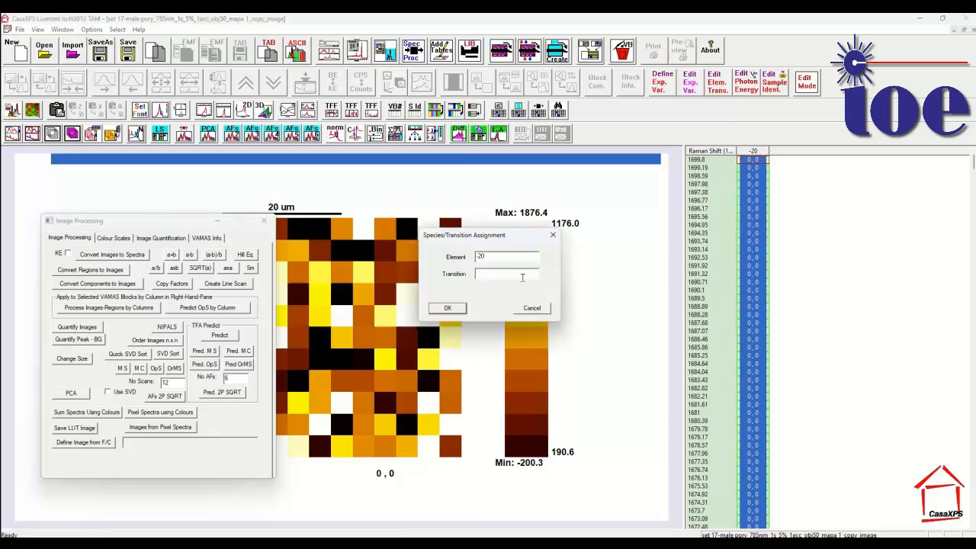
left_click_drag(502, 257, 471, 257)
type("1")
left_click(447, 307)
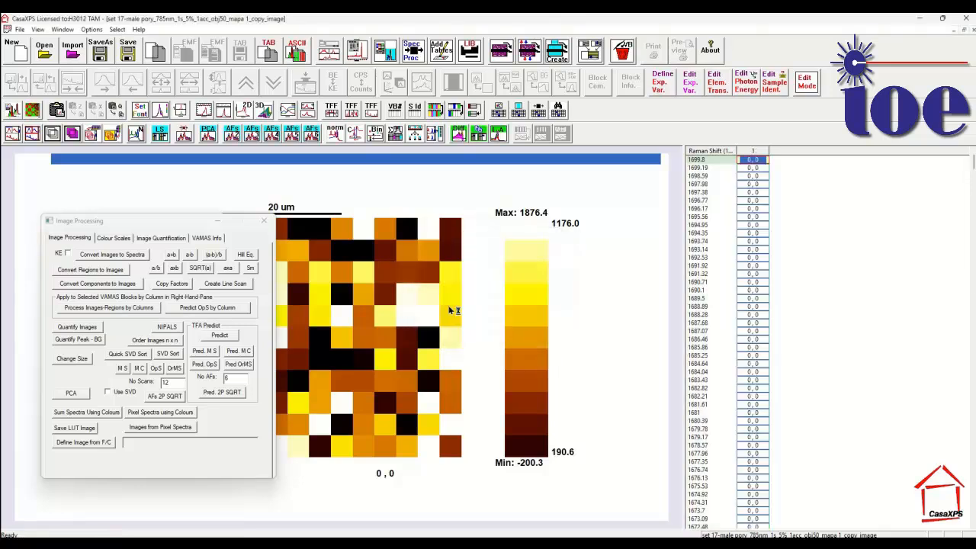
Set the element field of all images in the mapa 2 image file to 2
left_click(55, 31)
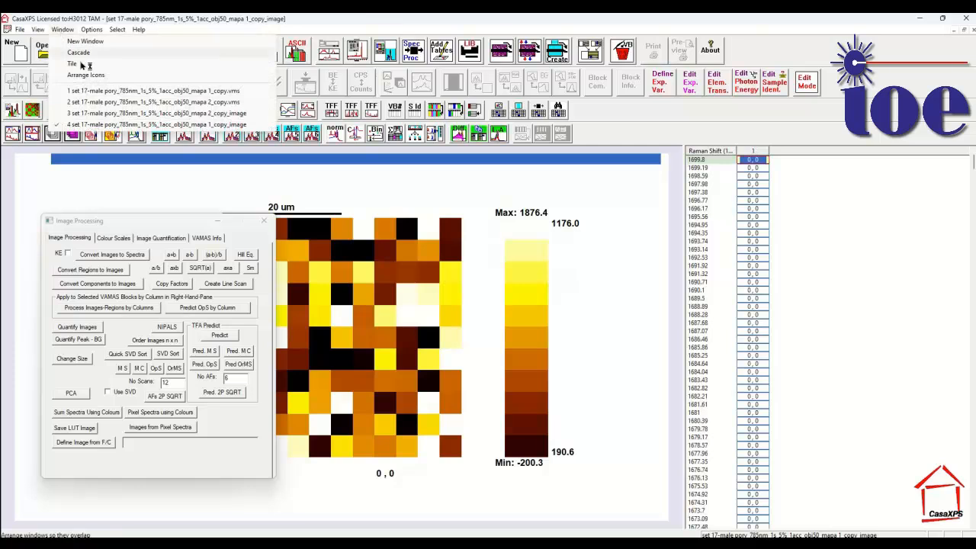
left_click(137, 113)
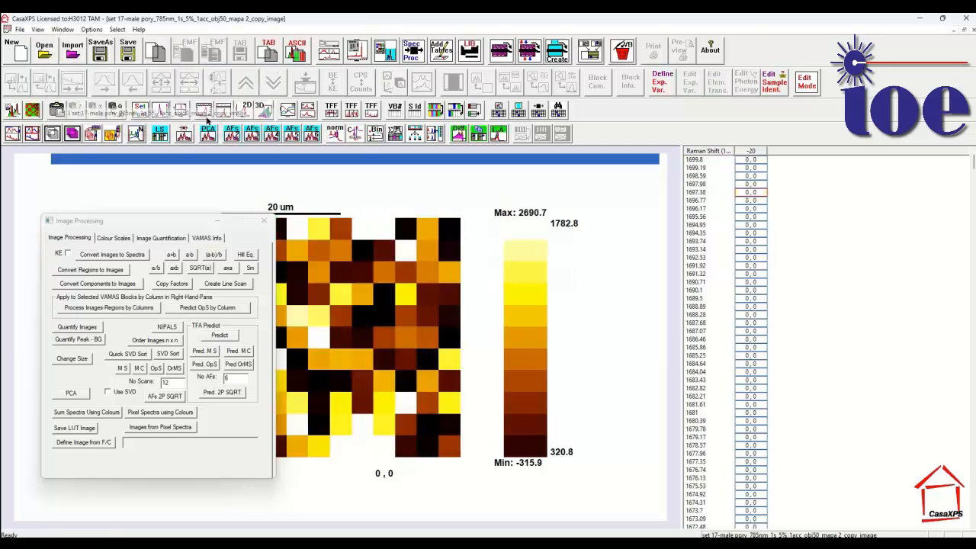
left_click(751, 150)
left_click(720, 84)
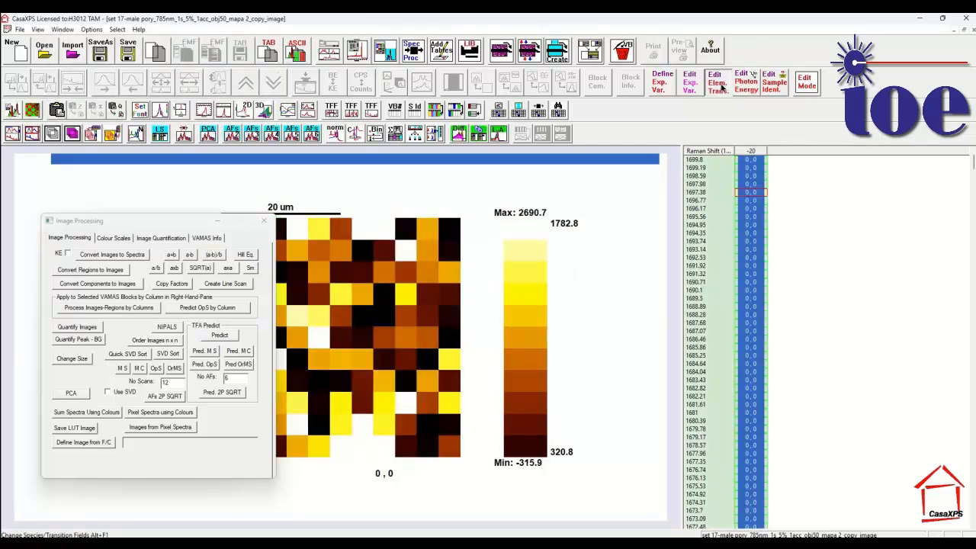
double_click(496, 257)
type("2")
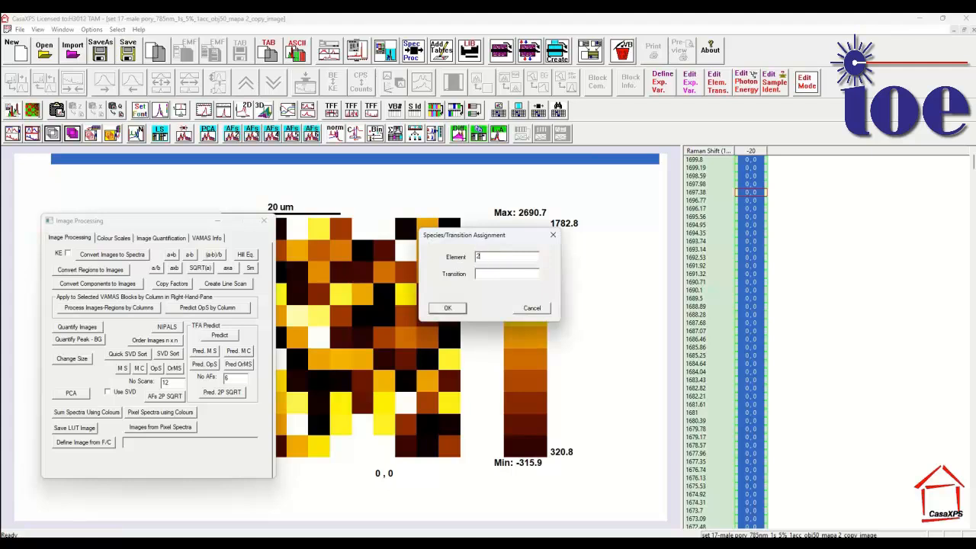
left_click(449, 309)
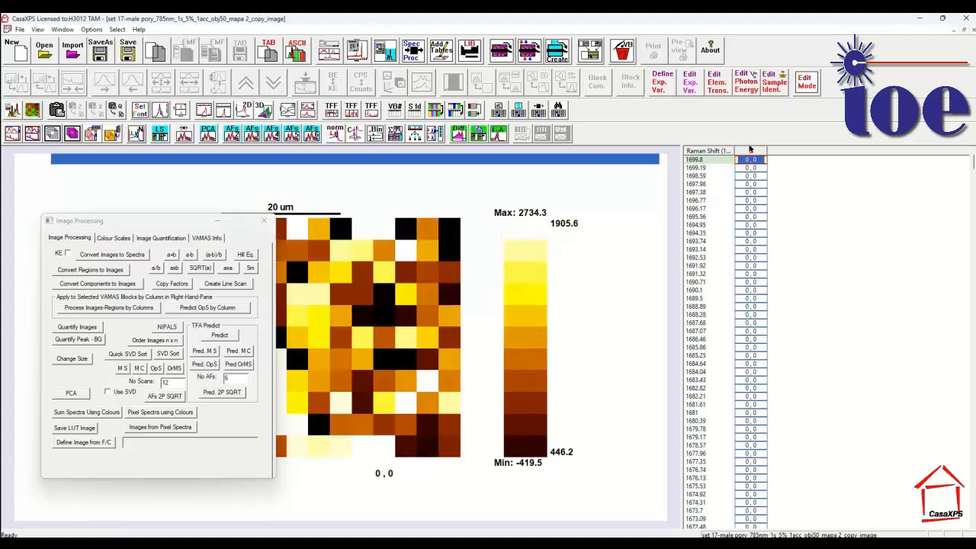
Copy all mapa 2 images into the mapa 1 image file
left_click(751, 150)
left_click_drag(191, 221, 860, 267)
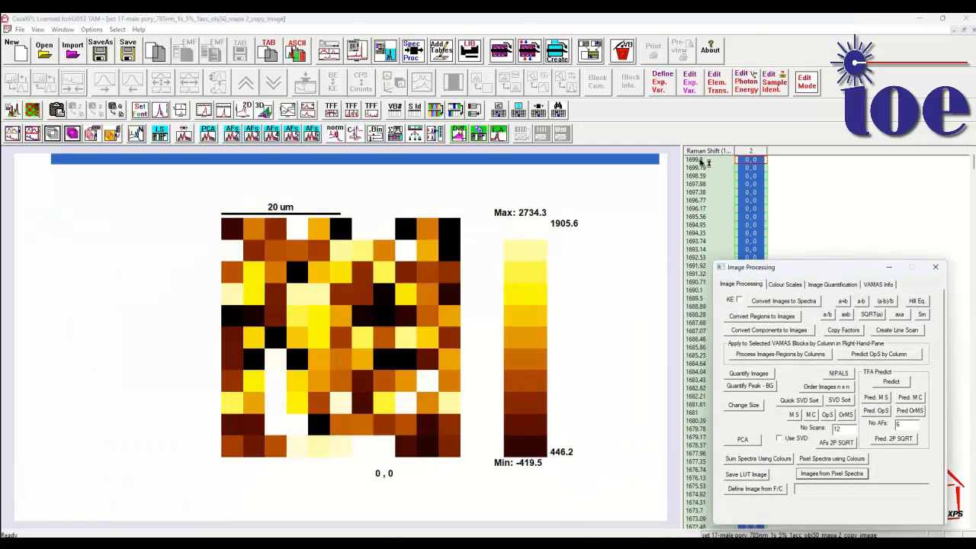
left_click(63, 29)
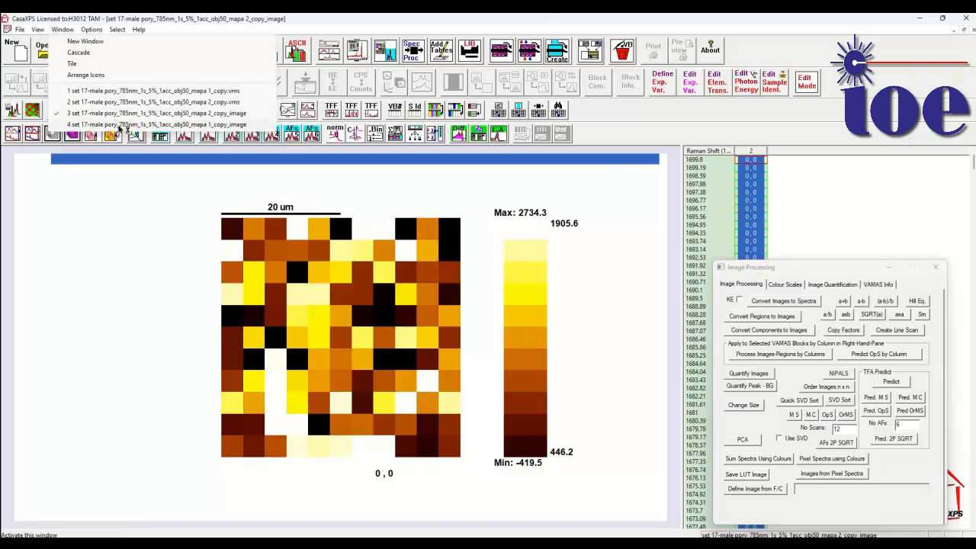
left_click(119, 125)
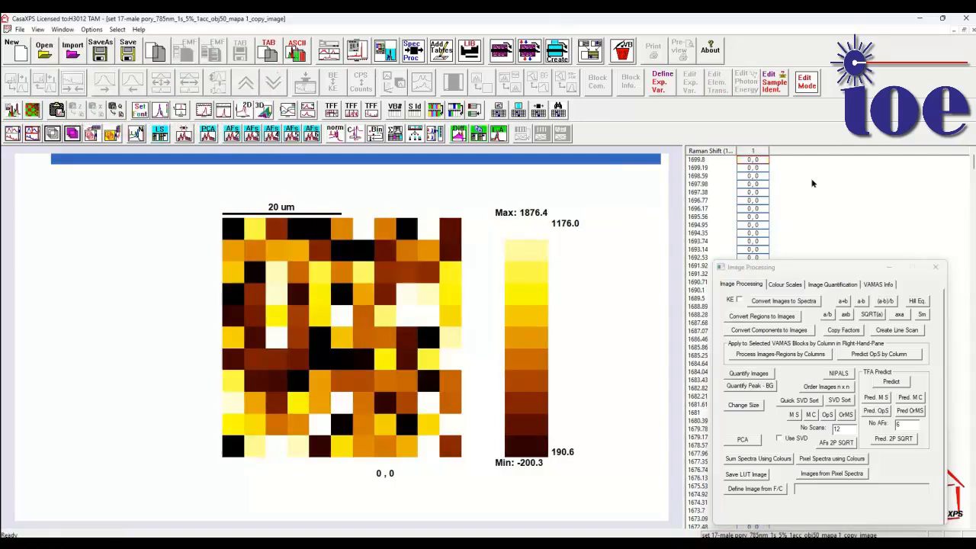
left_click(598, 49)
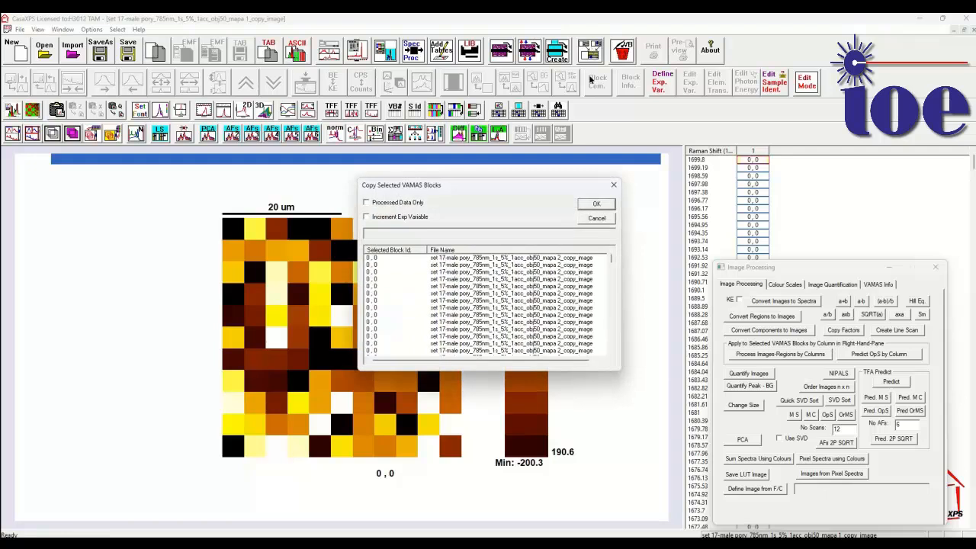
left_click(596, 206)
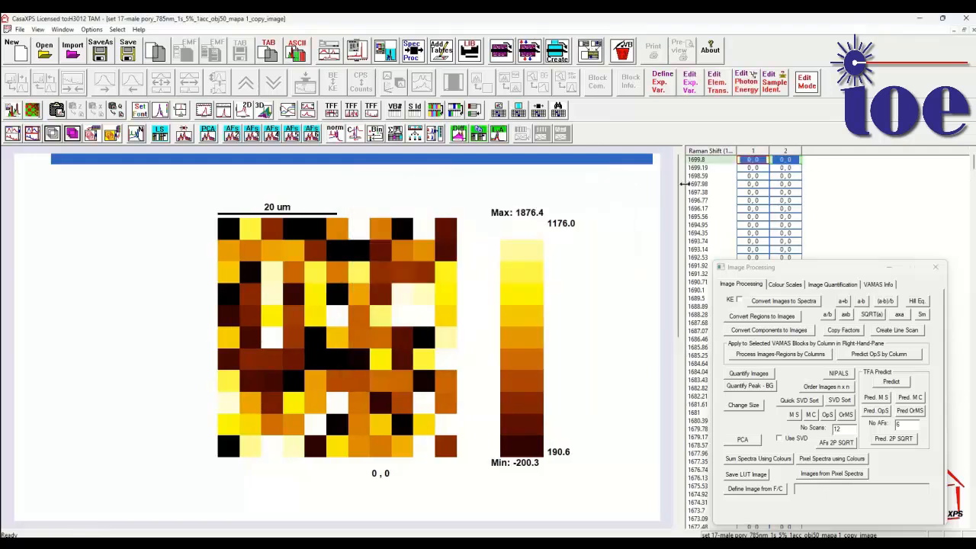
Select every image in columns 1 and 2 and overlay them as a red-green-blue colour image
left_click_drag(684, 183, 629, 184)
left_click_drag(791, 267, 831, 248)
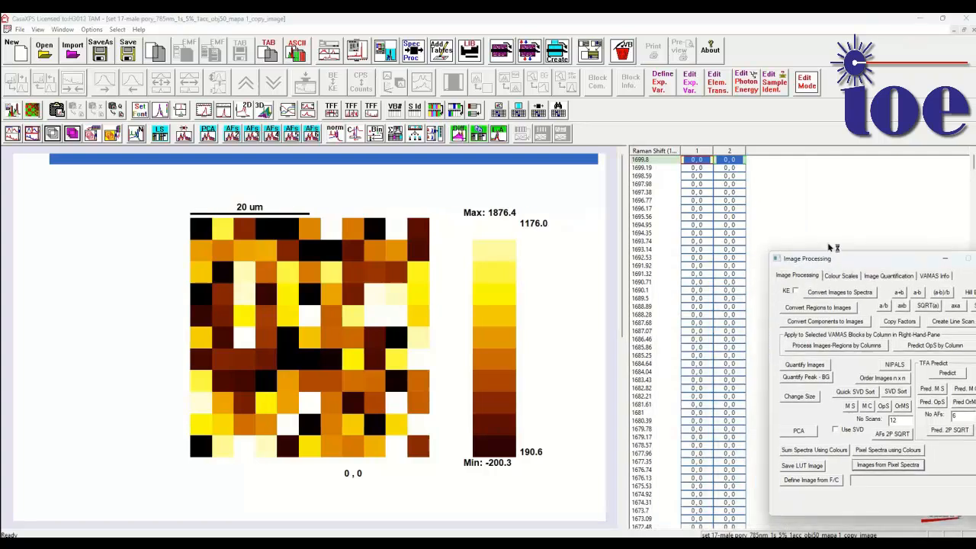
left_click(645, 160)
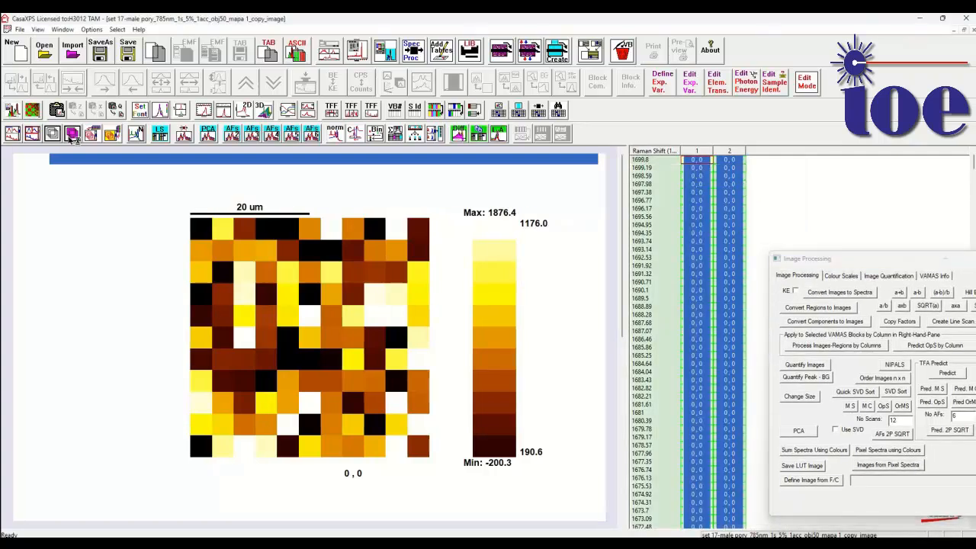
left_click(51, 134)
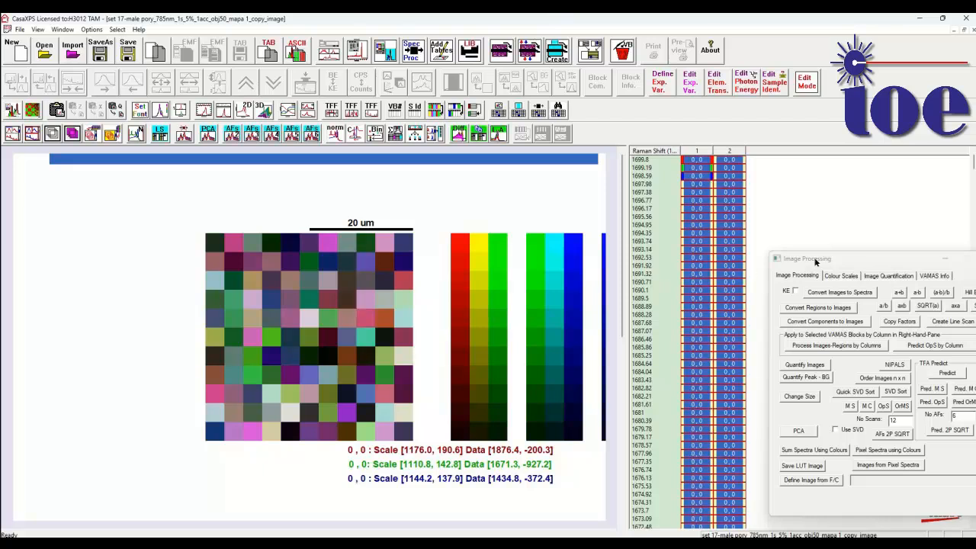
Open the test data functions of Spectrum Processing
left_click_drag(816, 261, 795, 246)
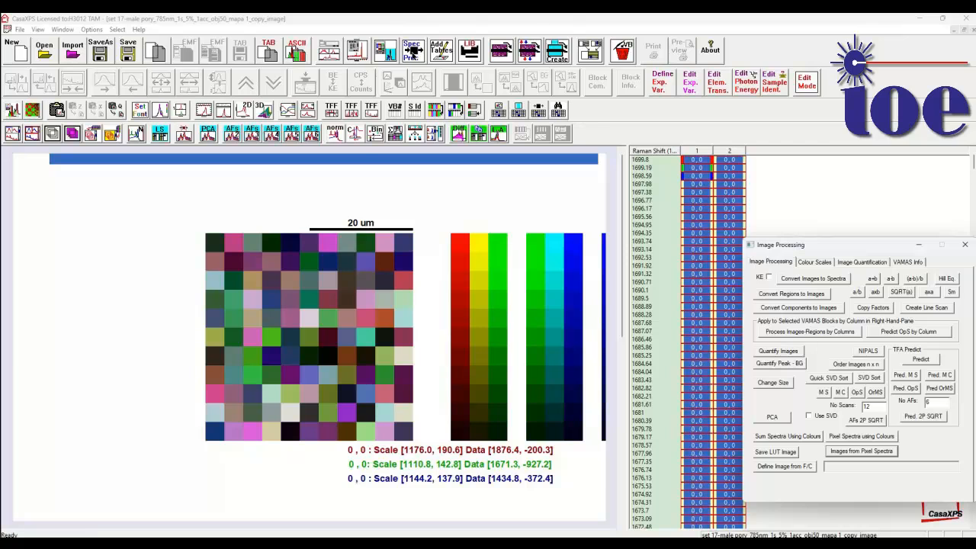
left_click(412, 50)
left_click_drag(452, 136, 237, 152)
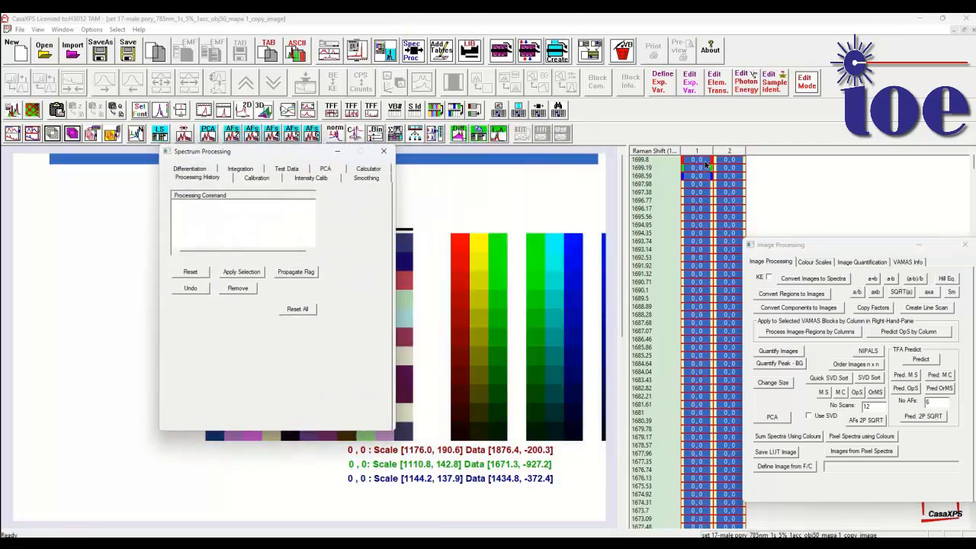
left_click(285, 170)
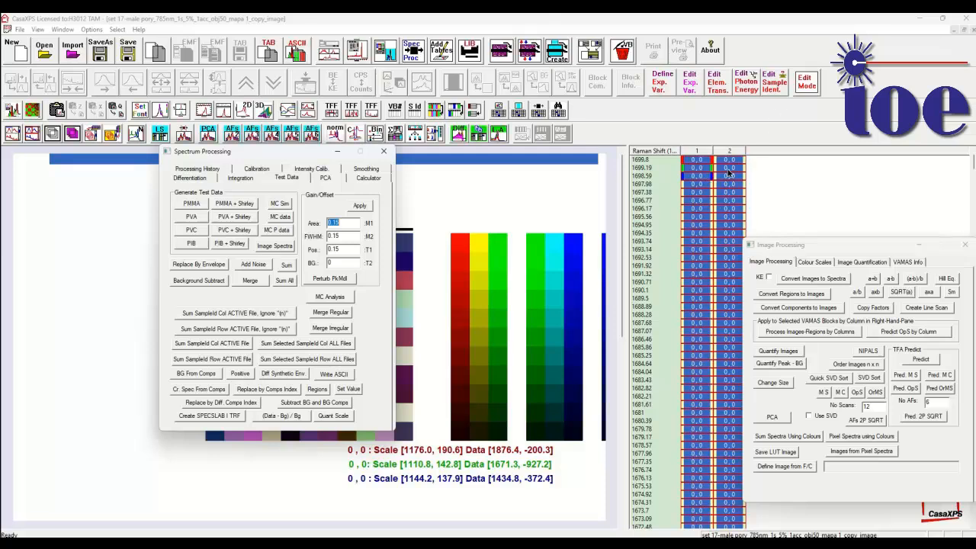
Apply the sample identifier "Raman Image" to all selected images and sum them by sample identifier along each row of the active file
left_click(774, 83)
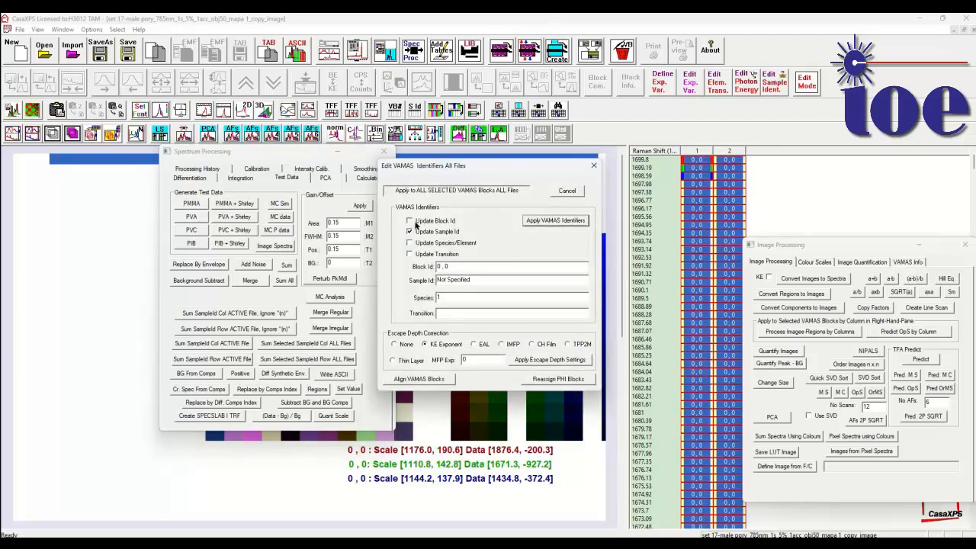
left_click(413, 221)
left_click_drag(478, 283, 412, 286)
type("Raman Image")
left_click(555, 221)
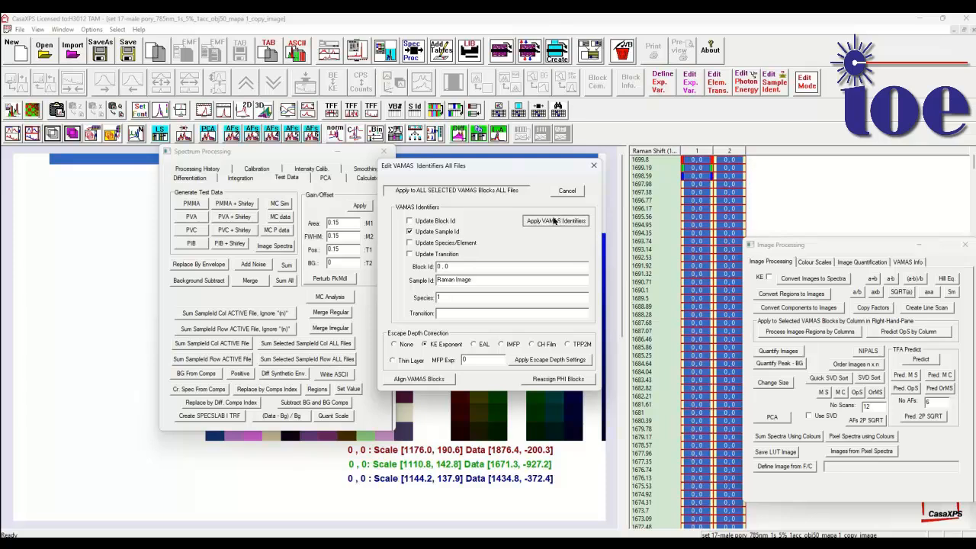
left_click(556, 221)
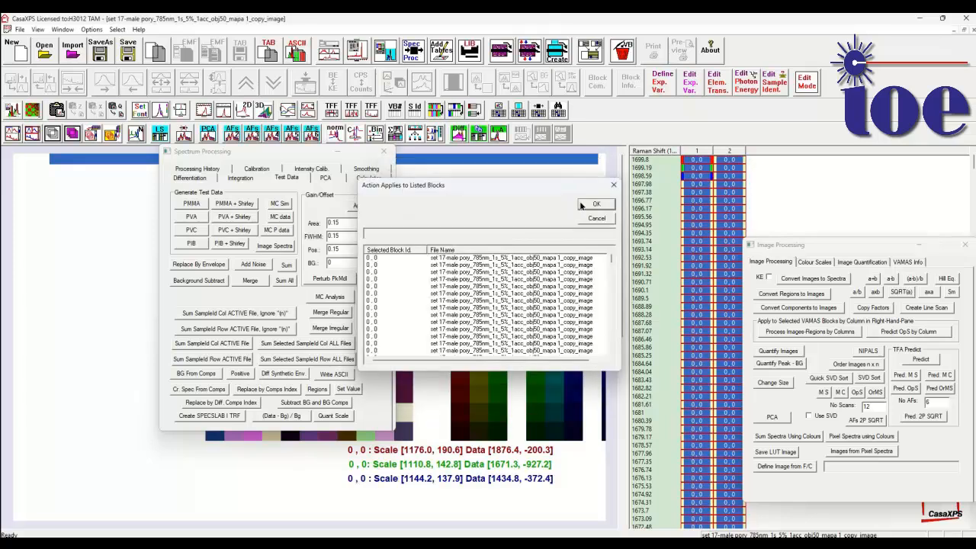
left_click(581, 205)
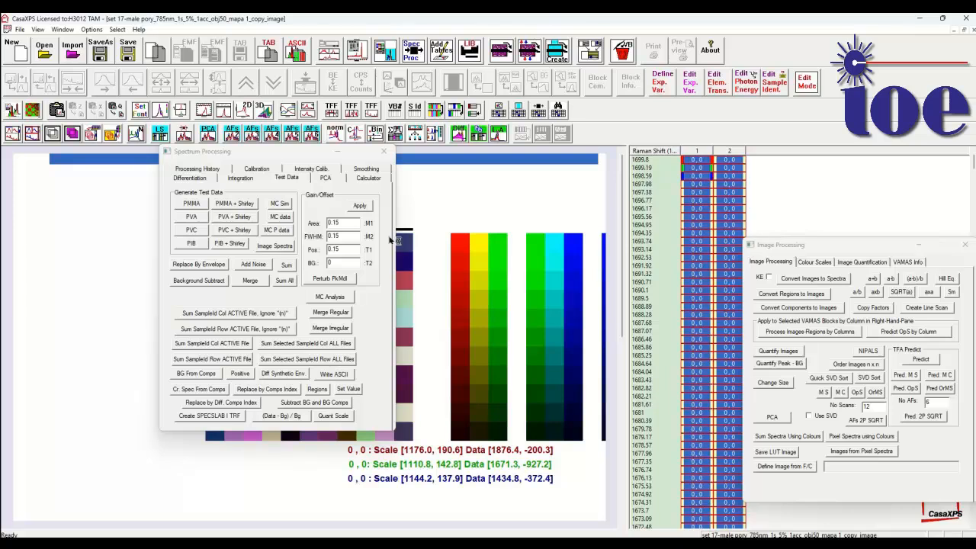
left_click(191, 360)
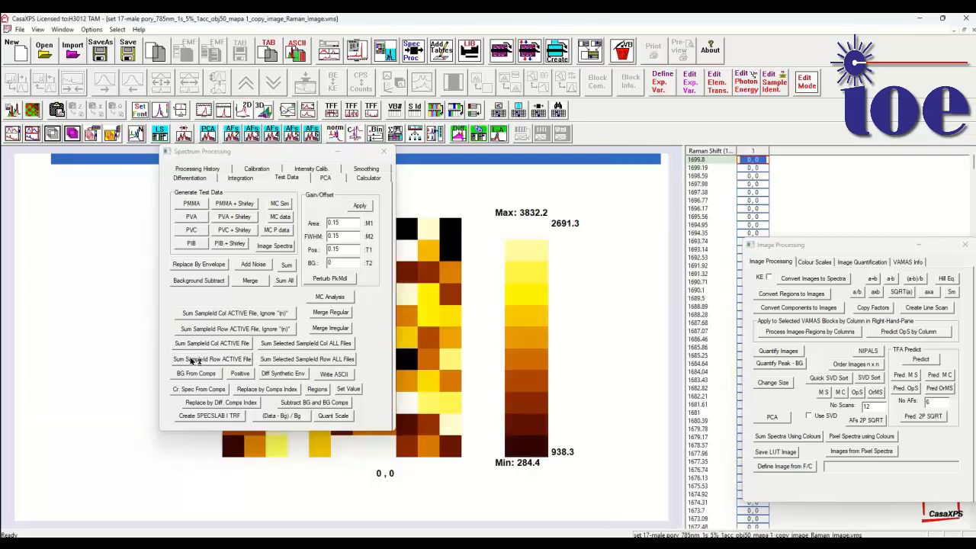
Close Spectrum Processing and examine the summed images one by one, from Raman shift 1699.8 down to 1681
left_click(384, 151)
left_click_drag(681, 206, 585, 207)
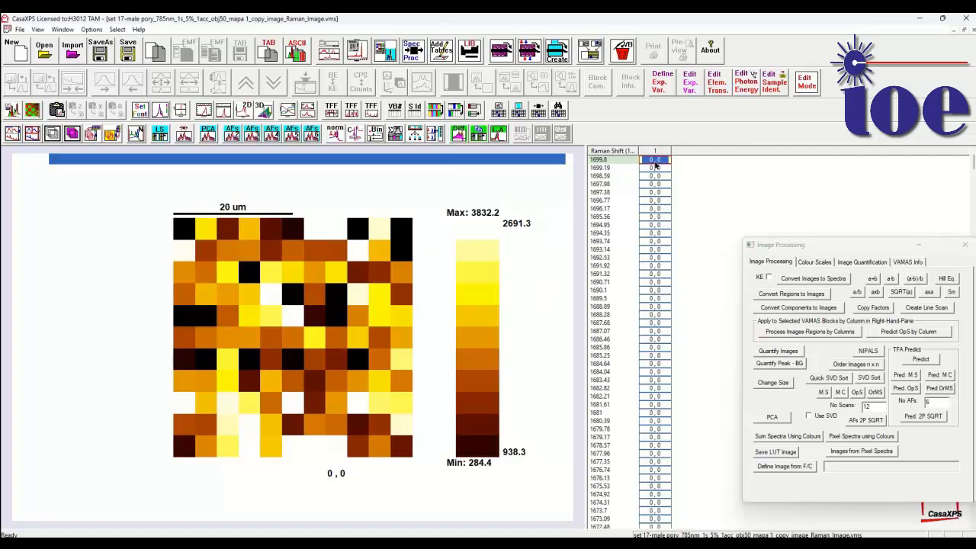
key("Down")
key("Down")
key("Down")
key("Down")
key("Down")
key("Down")
key("Down")
key("Down")
key("Down")
key("Down")
key("Down")
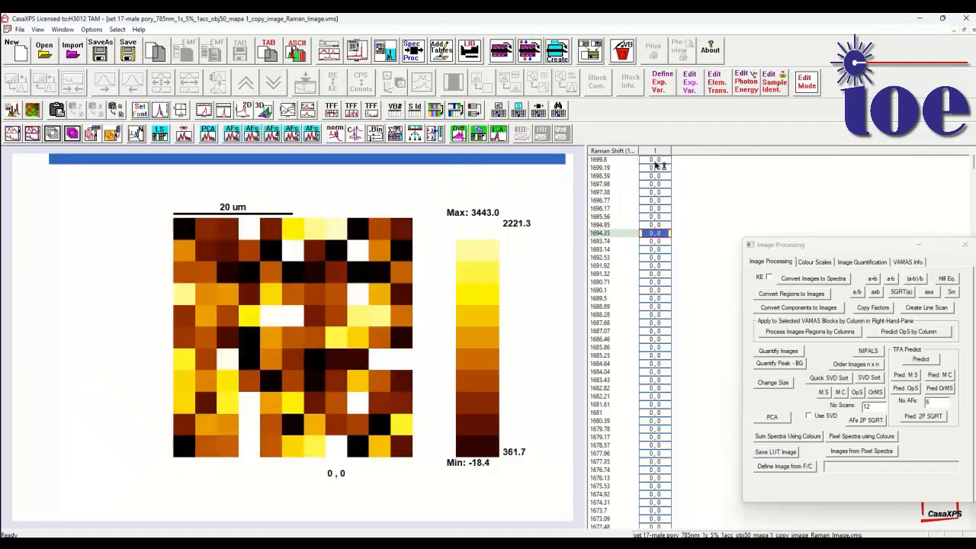
key("Down")
key("Down")
key("Down")
key("Down")
key("Down")
key("Down")
key("Down")
key("Down")
key("Down")
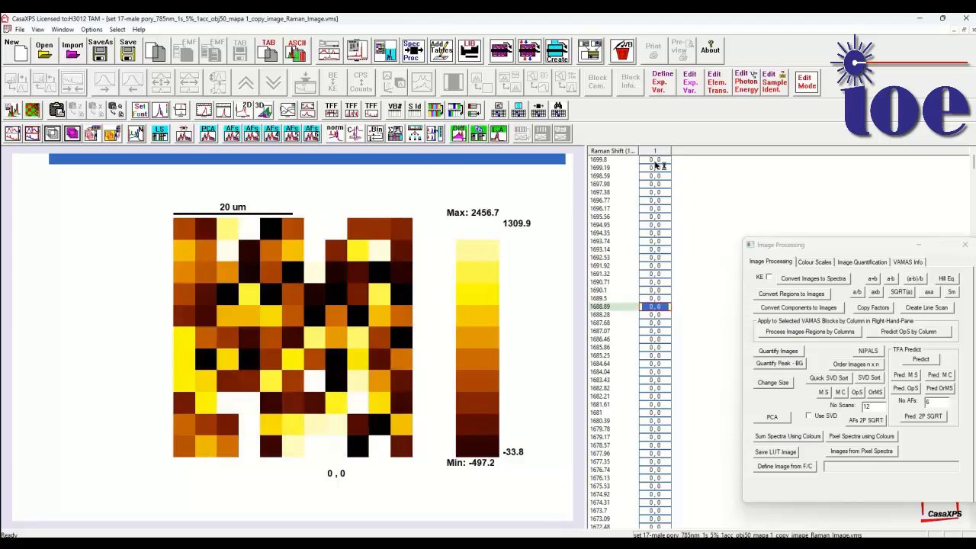
key("Down")
key("Down")
key("Down")
key("Down")
key("Down")
key("Down")
key("Down")
key("Down")
key("Down")
key("Down")
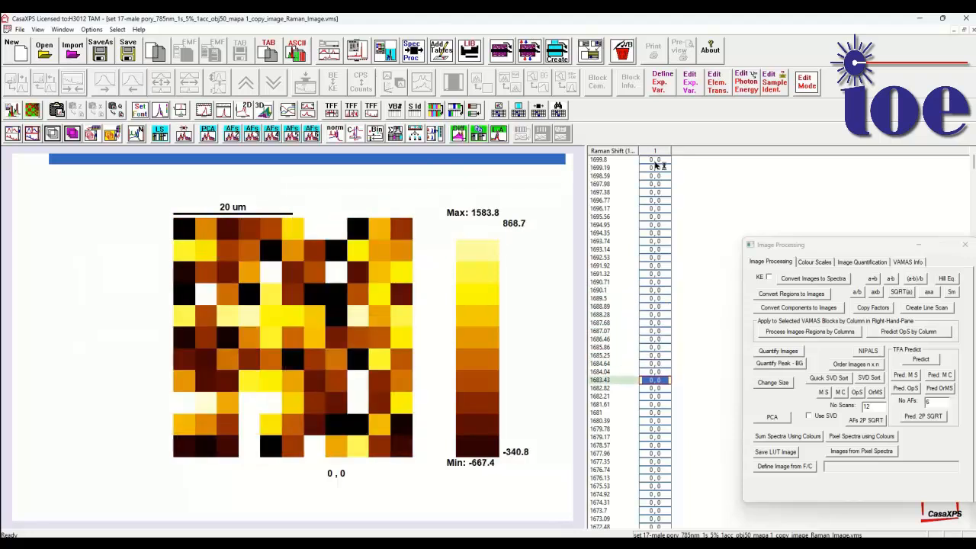
key("Down")
Overlay all summed images in column 1 as a red-green-blue colour image and calculate their Profile Images Statistics
left_click(654, 151)
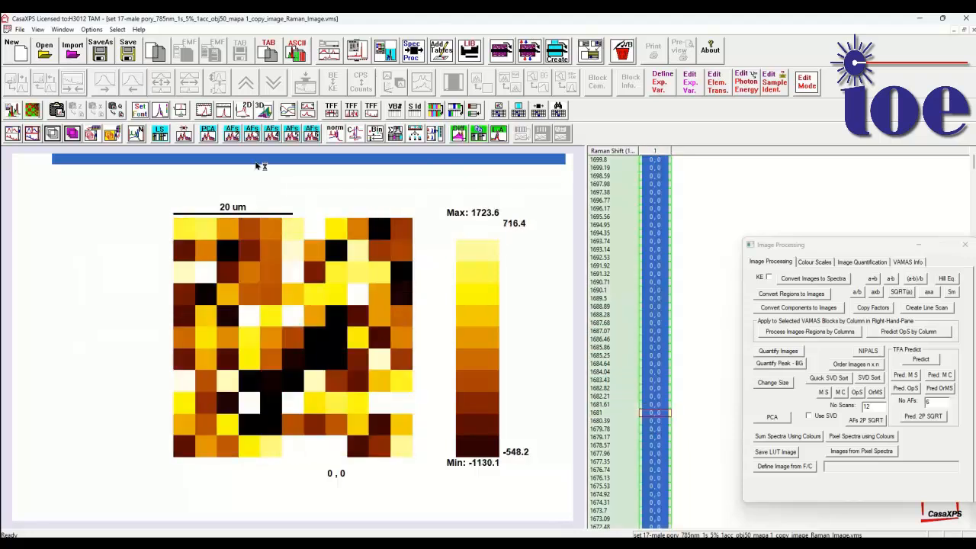
left_click(52, 133)
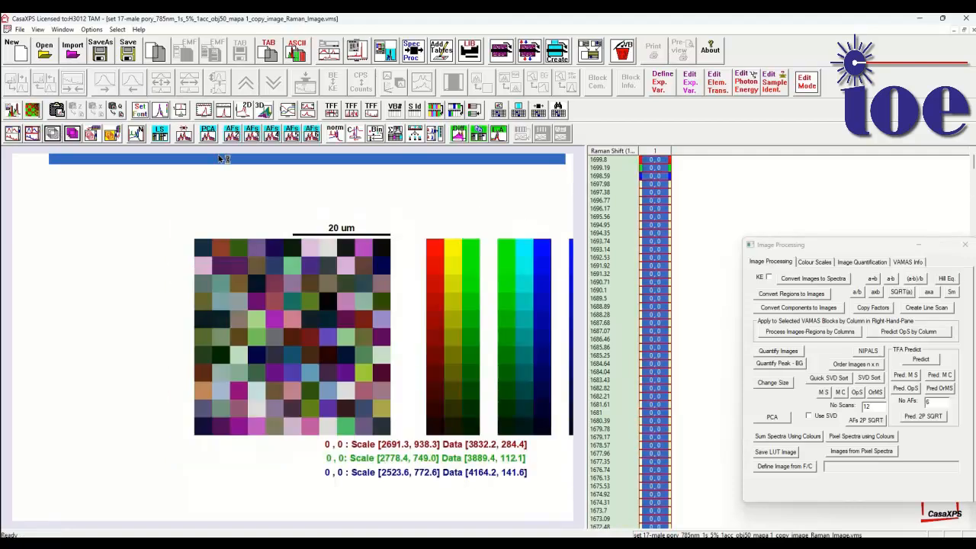
left_click_drag(765, 245, 687, 205)
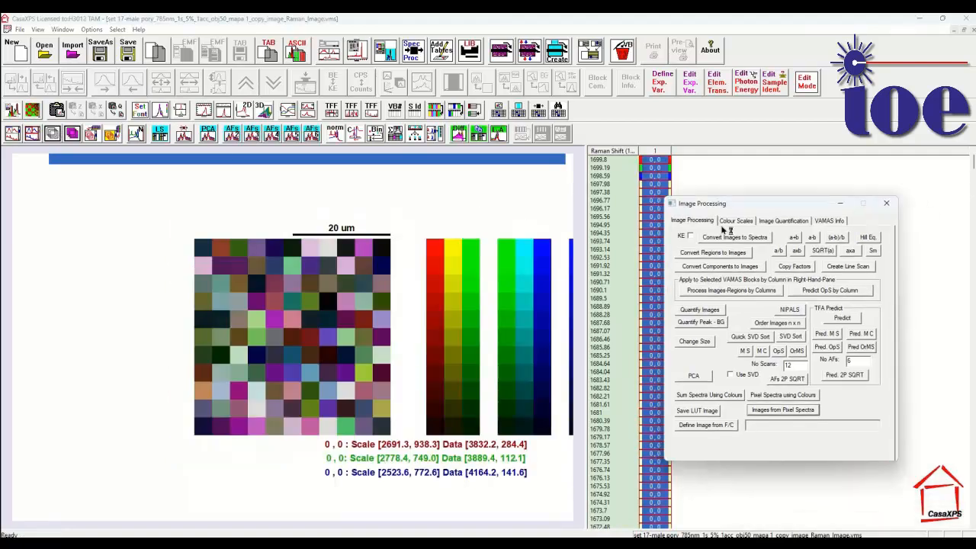
left_click(782, 222)
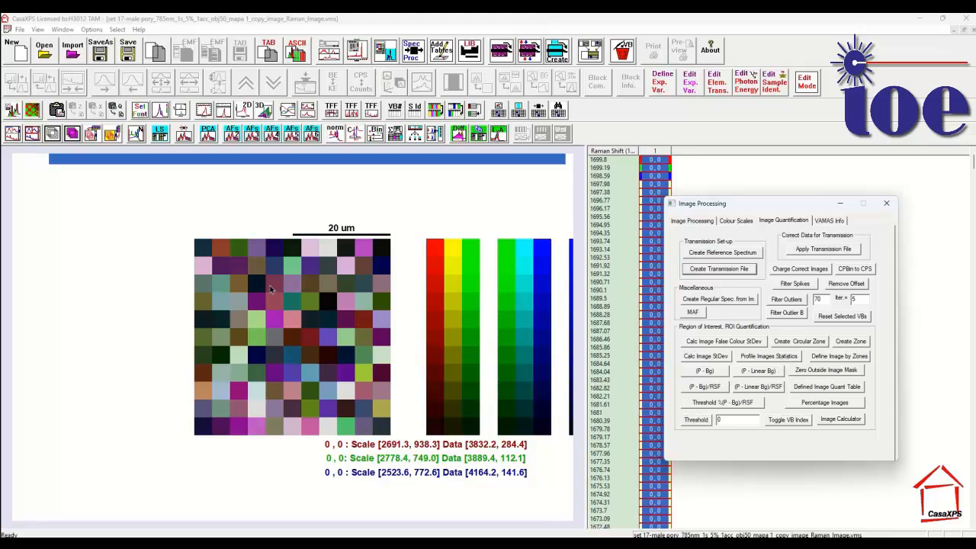
left_click(757, 359)
left_click(748, 204)
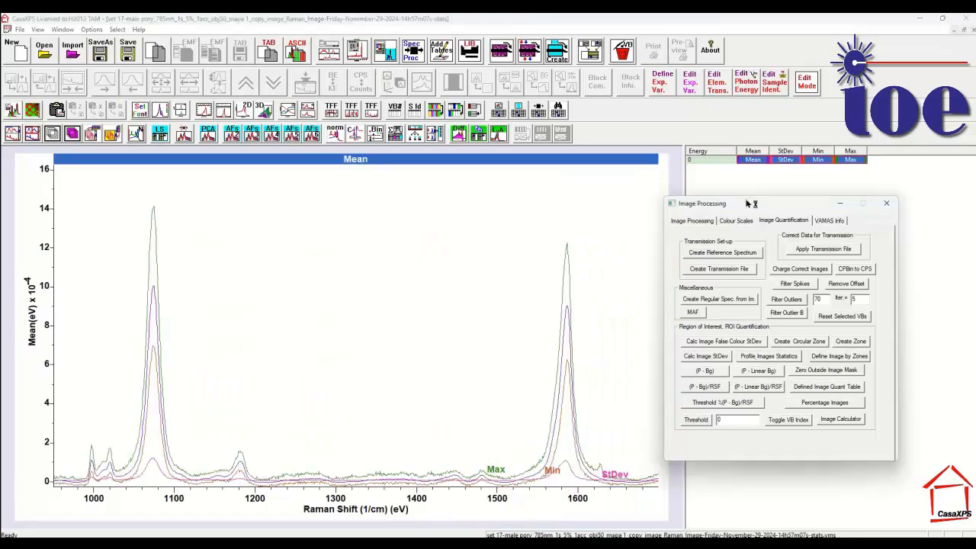
Examine the Mean, StDev, Min and Max spectra of the image statistics one after another
left_click_drag(748, 203, 796, 228)
left_click(750, 160)
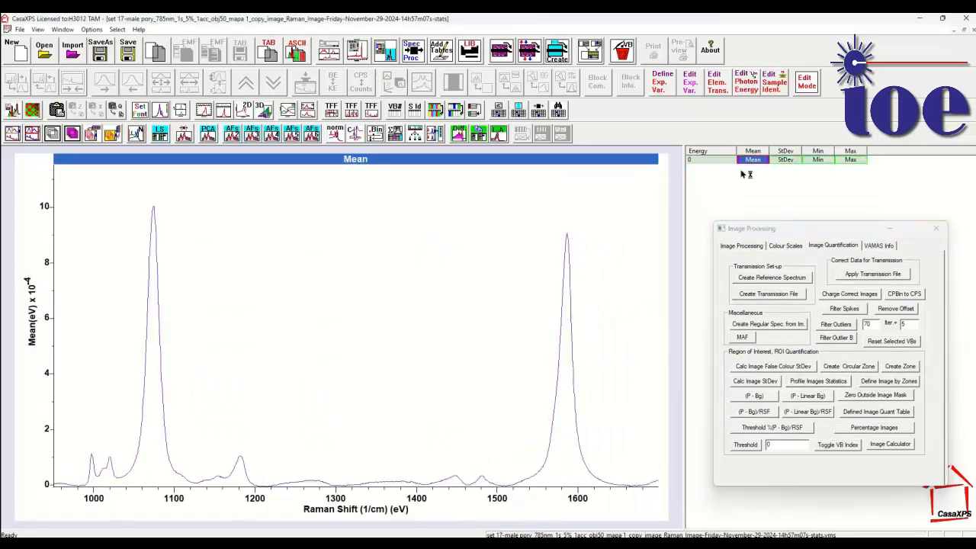
key("Right")
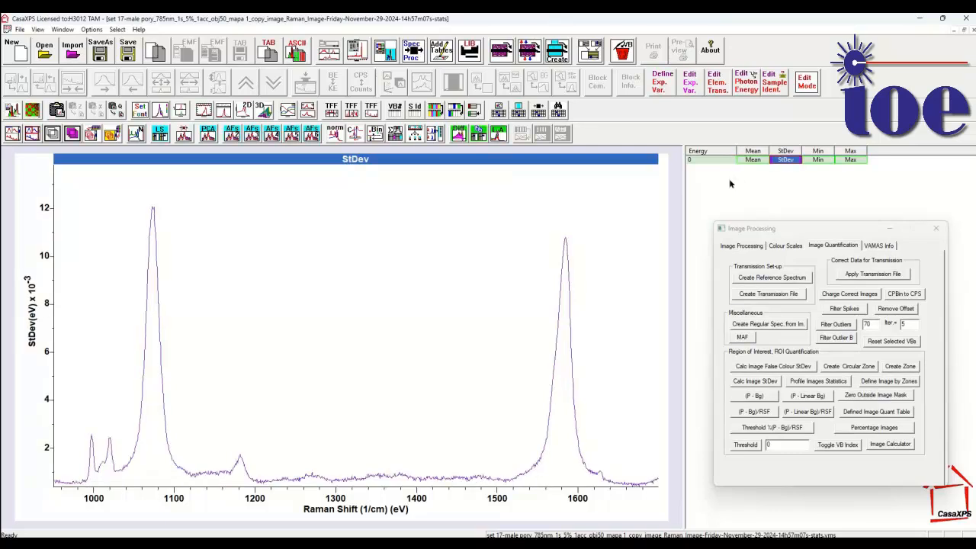
key("Right")
key("Right")
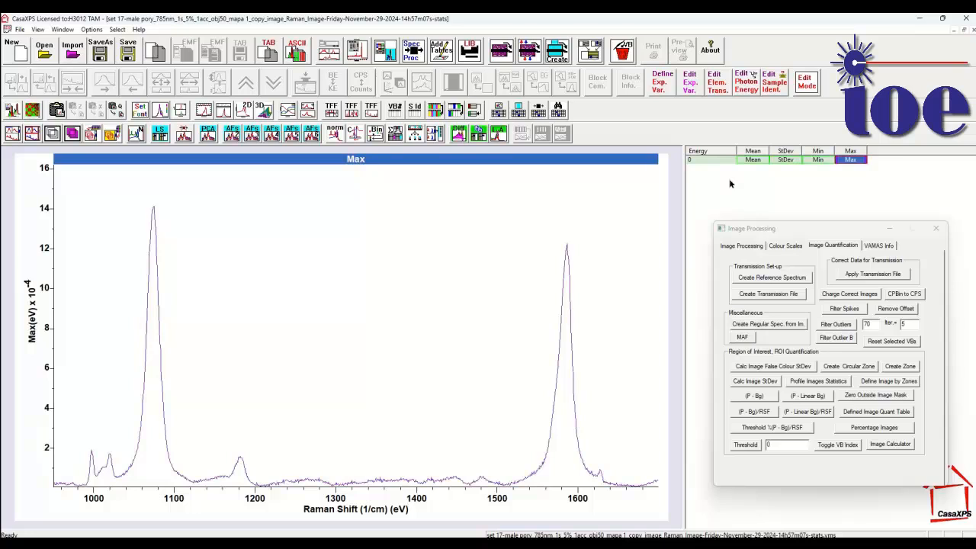